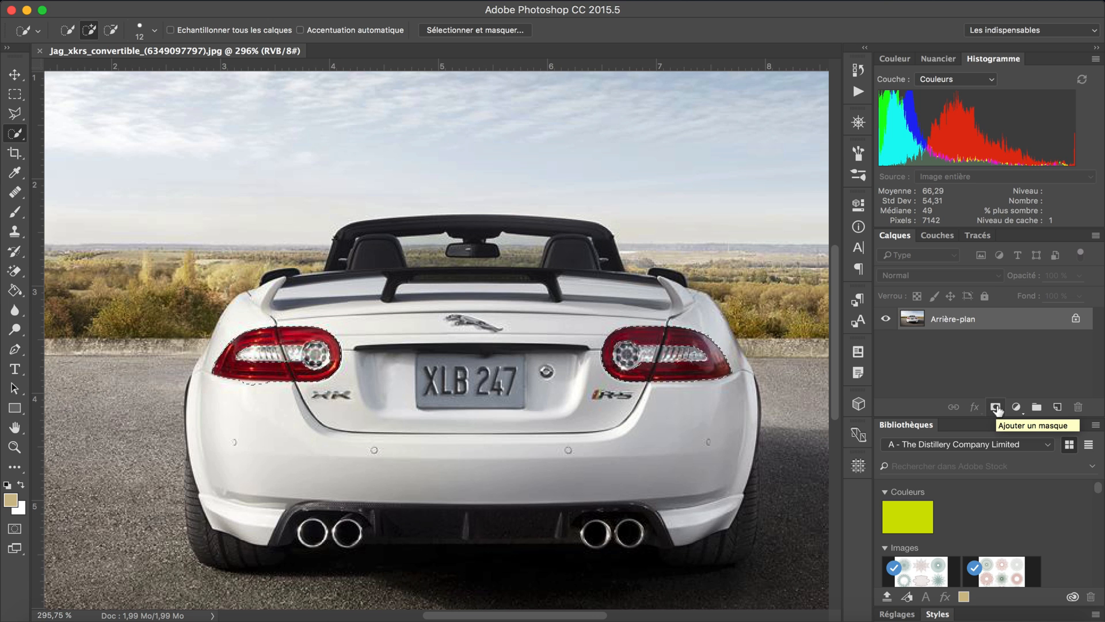
- Mask the background layer with the tail-light selection and duplicate the masked layer
{"action": "left_click", "coordinate": [995, 407]}
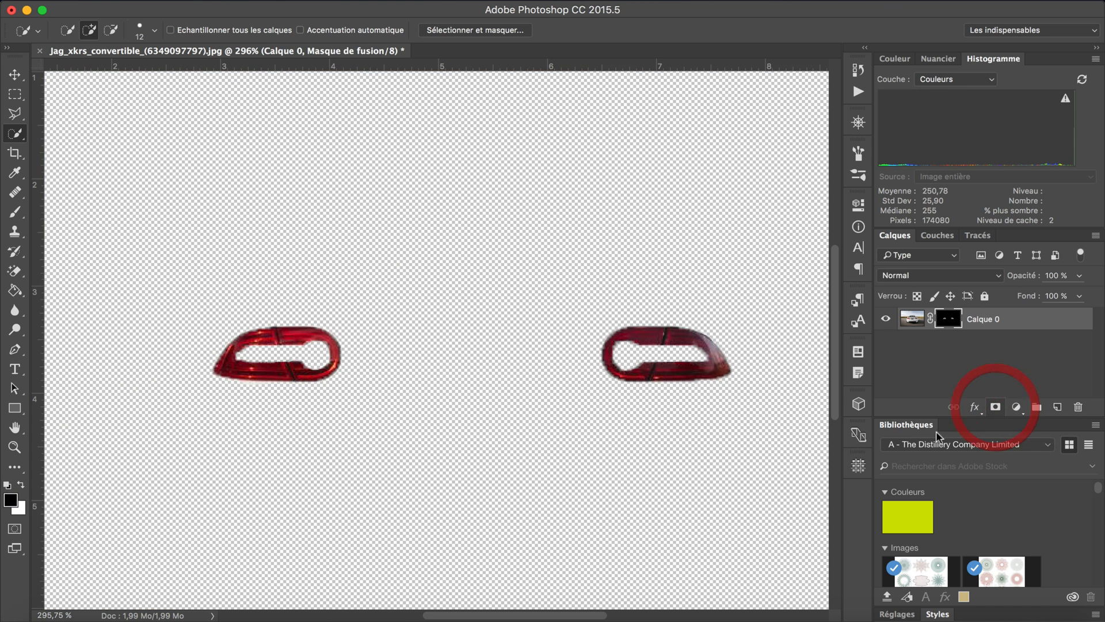
{"action": "double_click", "coordinate": [919, 427]}
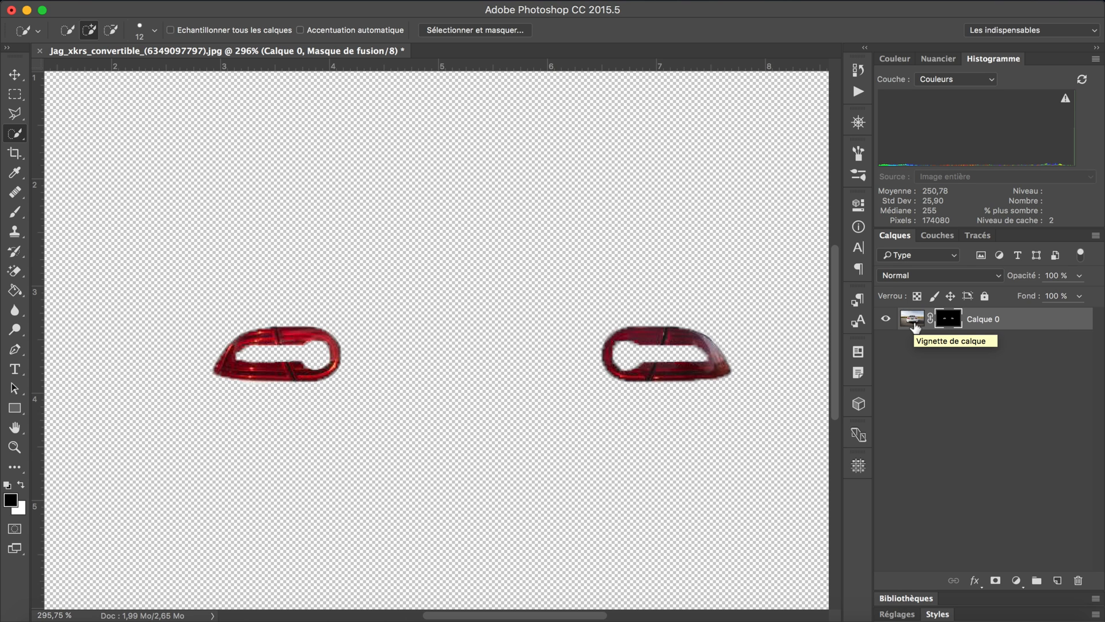
{"action": "left_click", "coordinate": [916, 326]}
{"action": "left_click_drag", "start_coordinate": [1012, 325], "coordinate": [1057, 580]}
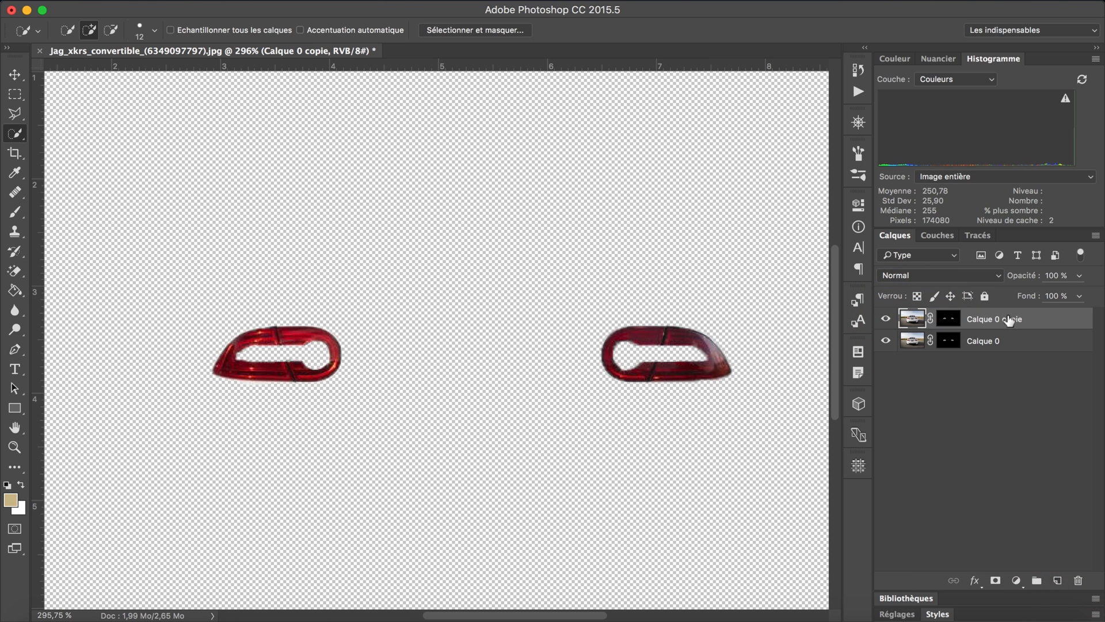
- Disable the layer mask on Calque 0, the lower layer
{"action": "left_click", "coordinate": [991, 341]}
{"action": "right_click", "coordinate": [948, 340]}
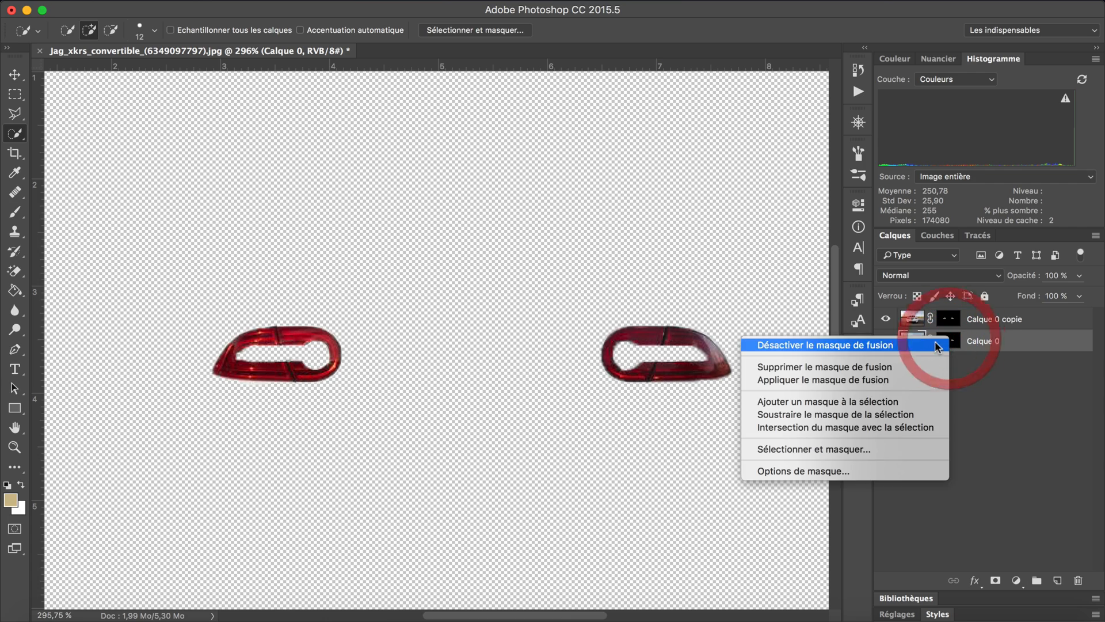
{"action": "left_click", "coordinate": [911, 345]}
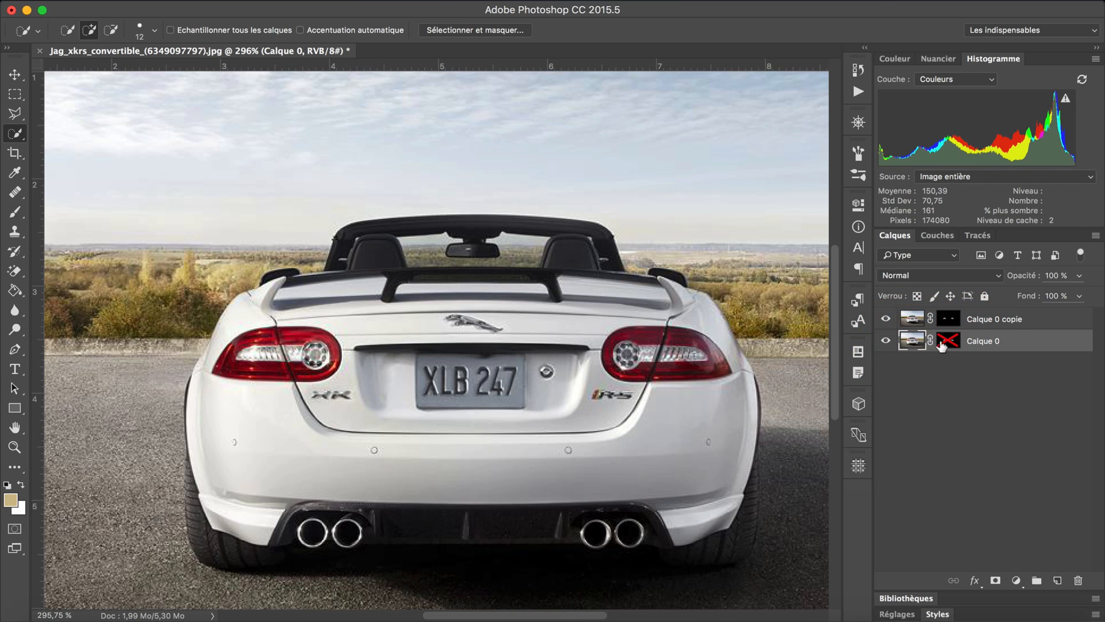
- Hide and show Calque 0 again to check the masked tail lights on the copy above it
{"action": "left_click", "coordinate": [949, 319]}
{"action": "left_click", "coordinate": [885, 340]}
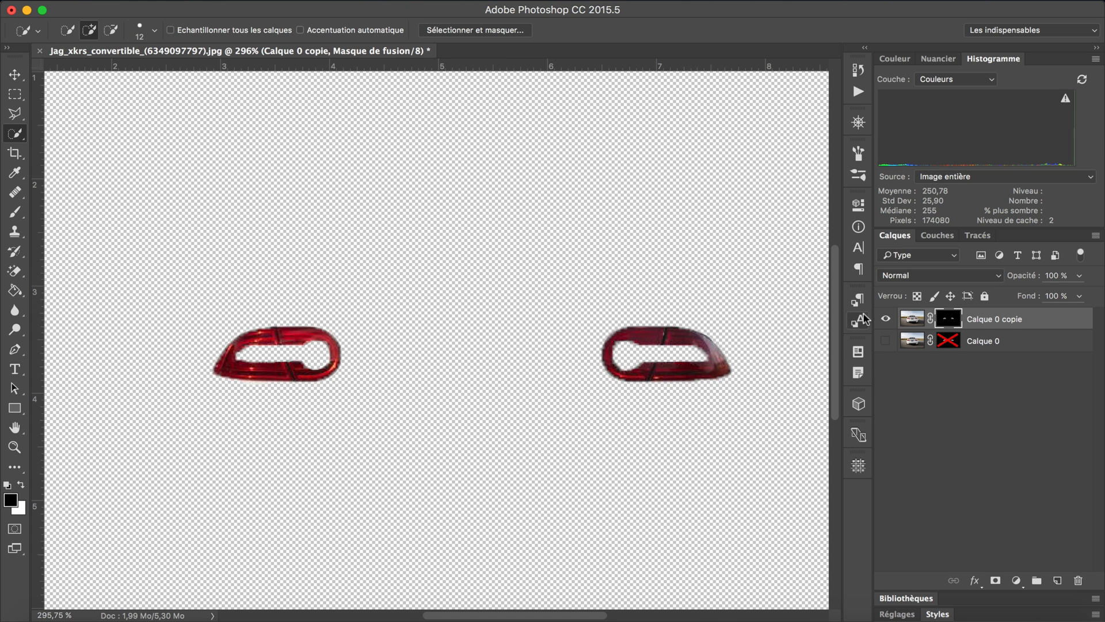
{"action": "left_click", "coordinate": [885, 341]}
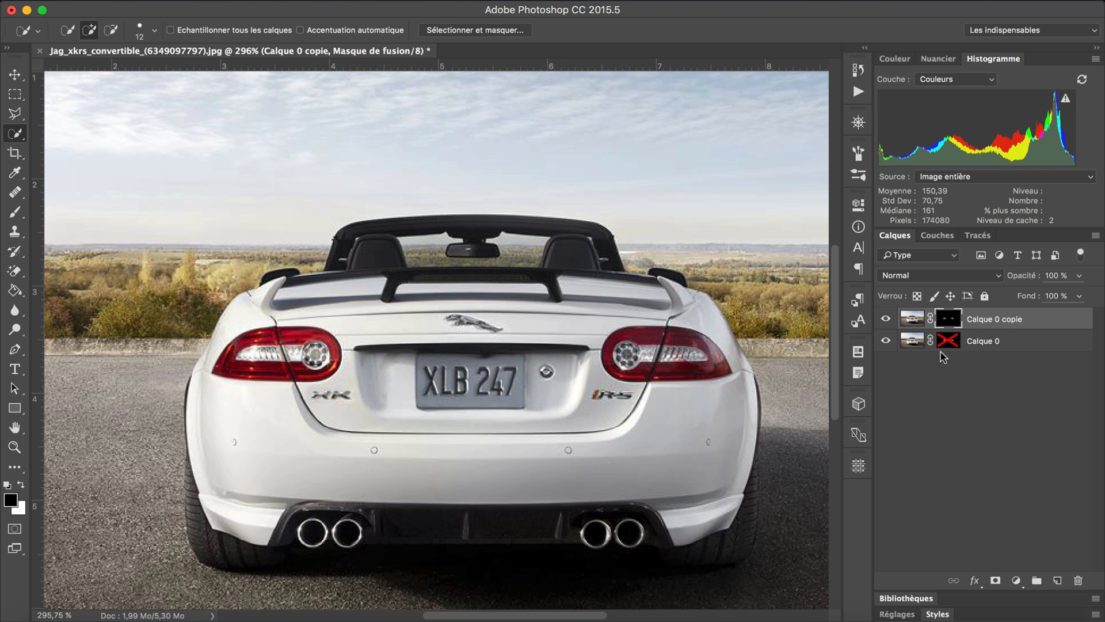
- Add an outer glow (Lueur externe) layer style to Calque 0 copie, keeping the left tail light in view
{"action": "double_click", "coordinate": [1038, 319]}
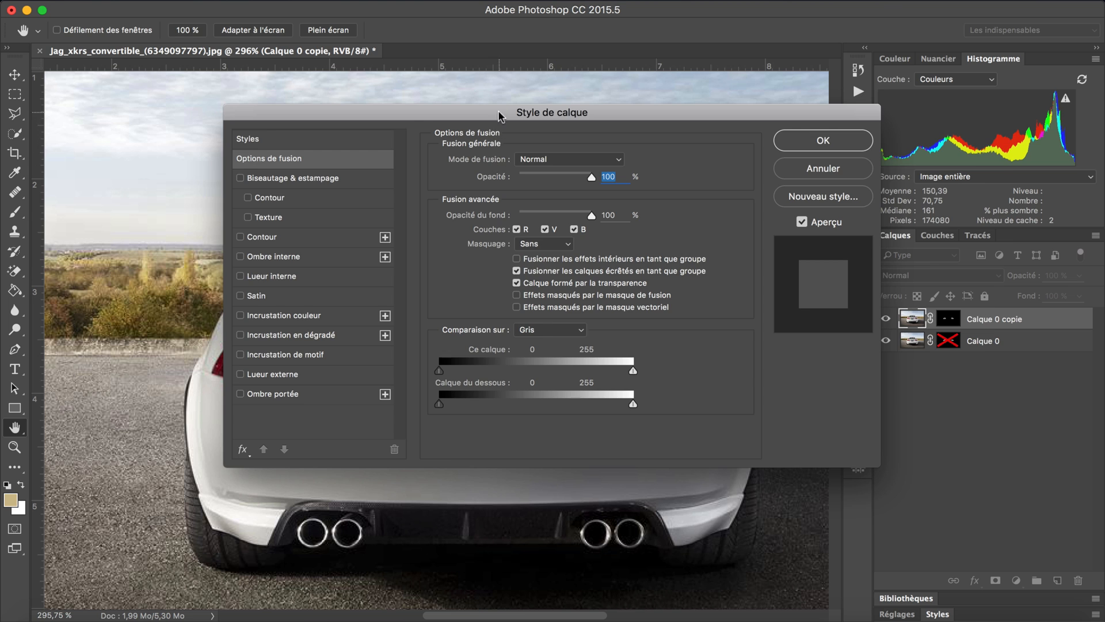
{"action": "left_click_drag", "start_coordinate": [499, 115], "coordinate": [599, 91]}
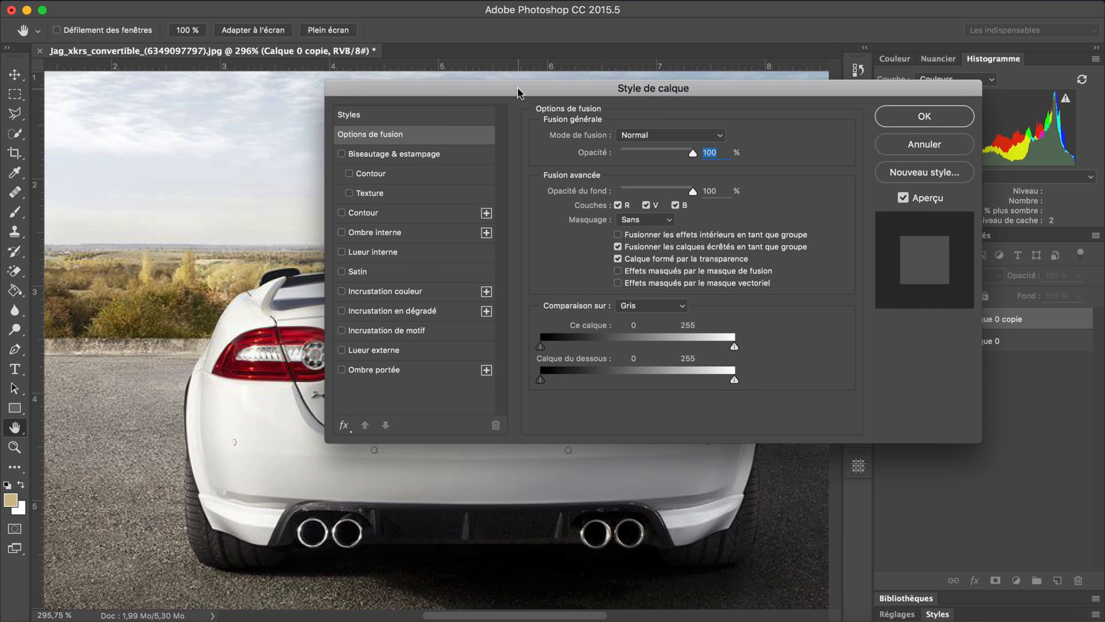
{"action": "left_click_drag", "start_coordinate": [520, 92], "coordinate": [579, 87]}
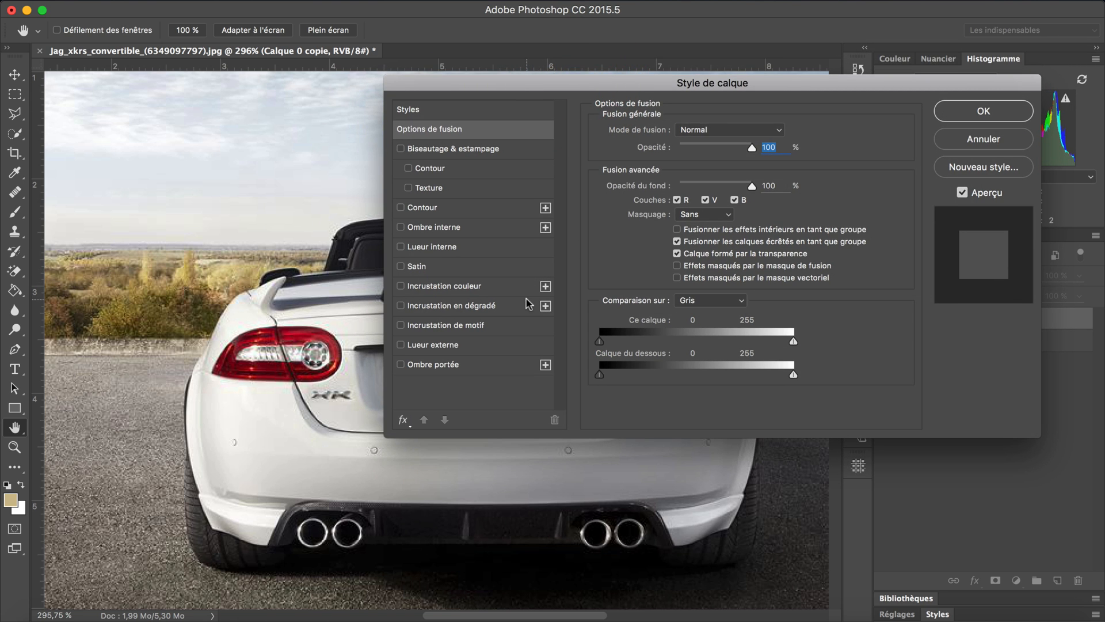
{"action": "left_click", "coordinate": [445, 346]}
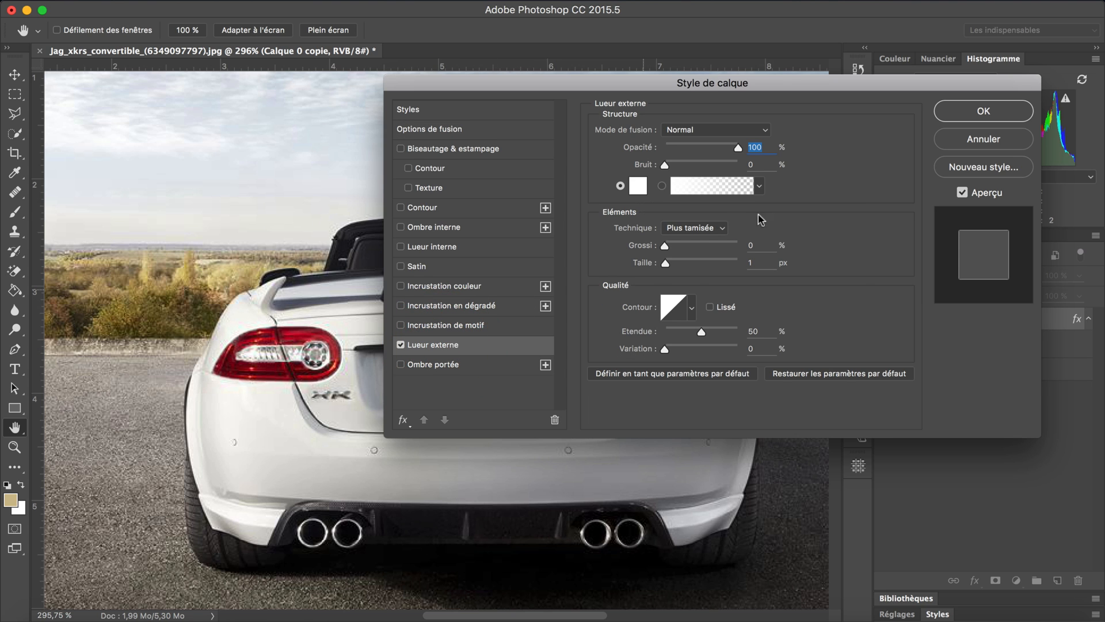
- Give the outer glow a bright red based on the tail light's colour, with Grossi at 18% and Taille at 8 px
{"action": "left_click", "coordinate": [637, 185]}
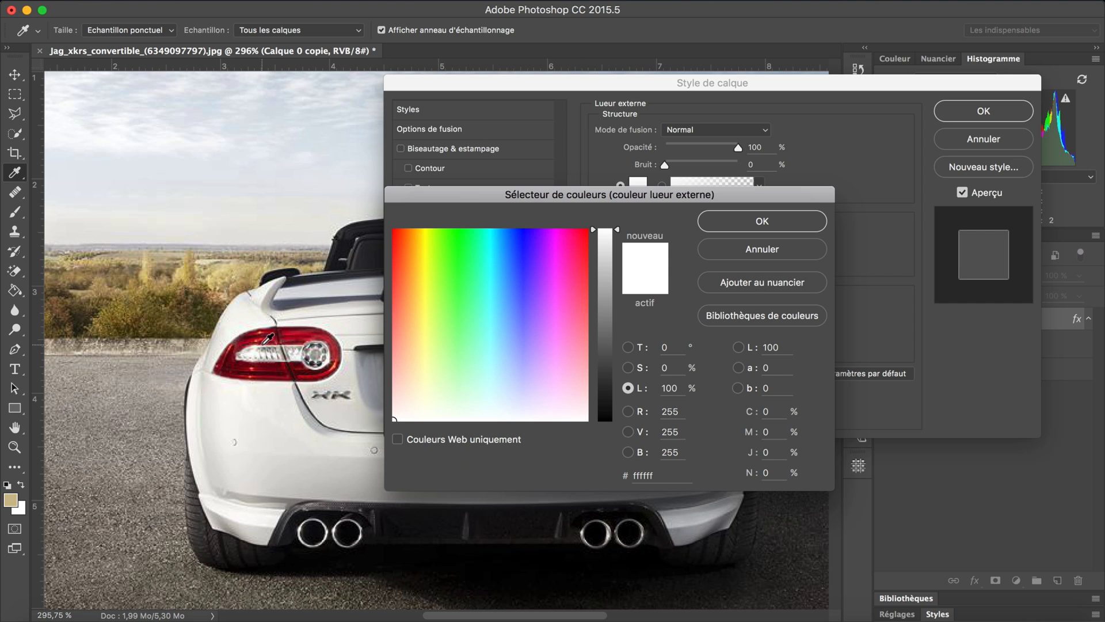
{"action": "left_click", "coordinate": [294, 330]}
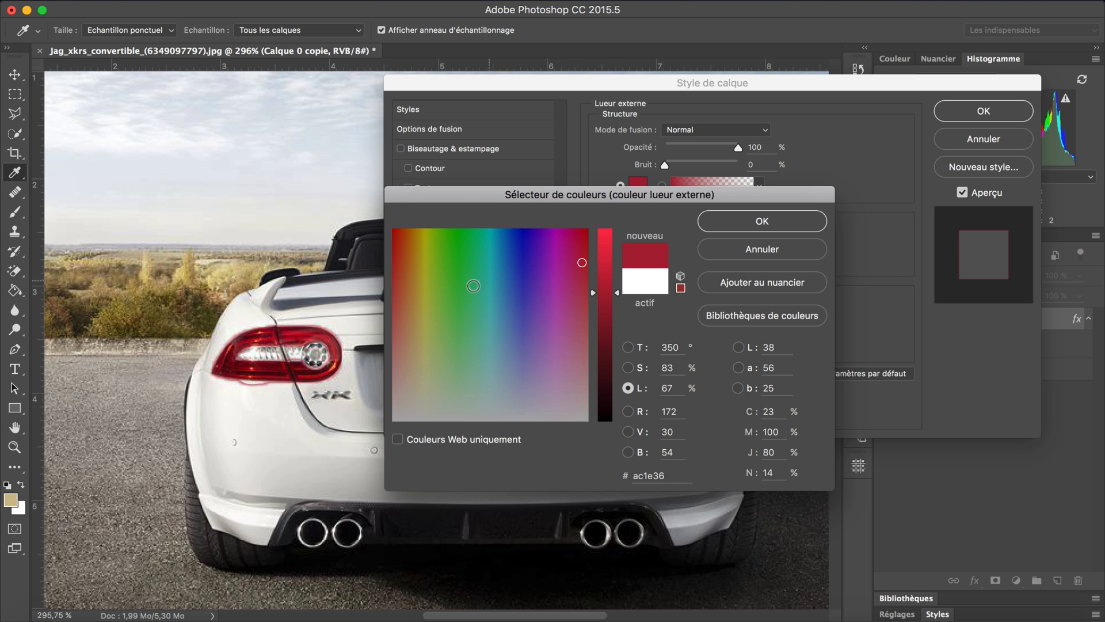
{"action": "left_click_drag", "start_coordinate": [605, 296], "coordinate": [671, 266]}
{"action": "left_click", "coordinate": [762, 221]}
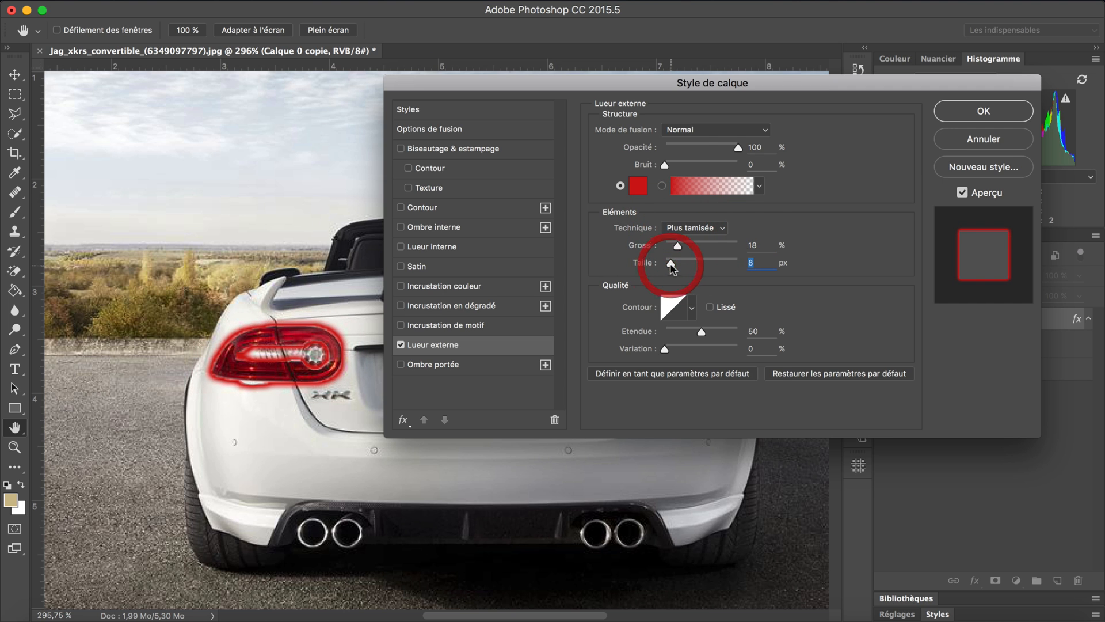
- Compare the Lumière crue and Lumière vive blend modes for the outer glow and keep Lumière crue
{"action": "left_click", "coordinate": [716, 129]}
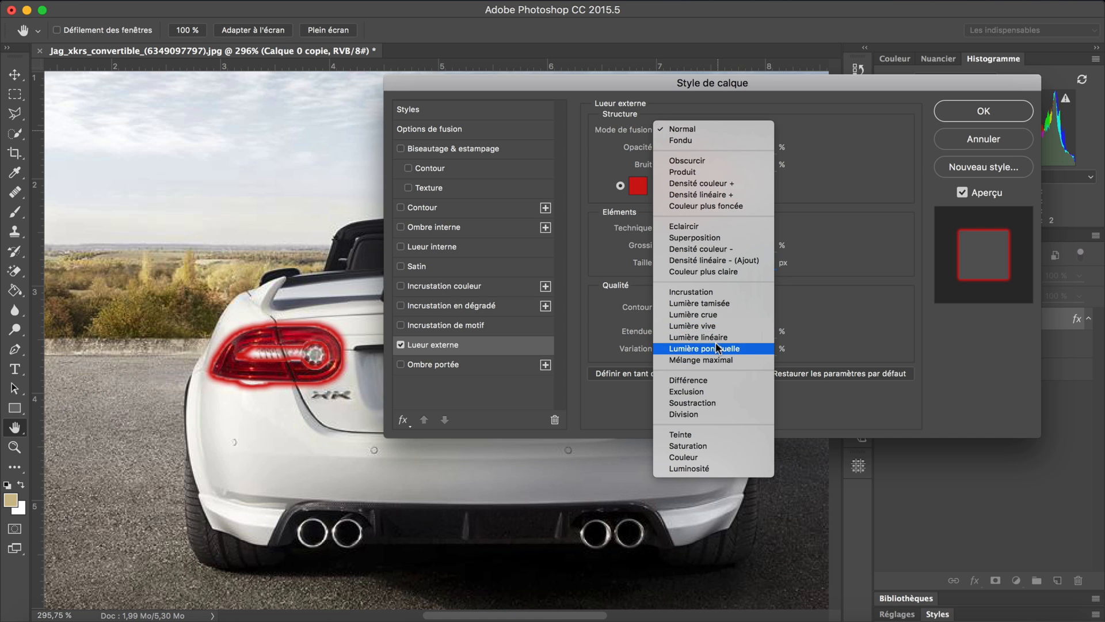
{"action": "left_click", "coordinate": [725, 315]}
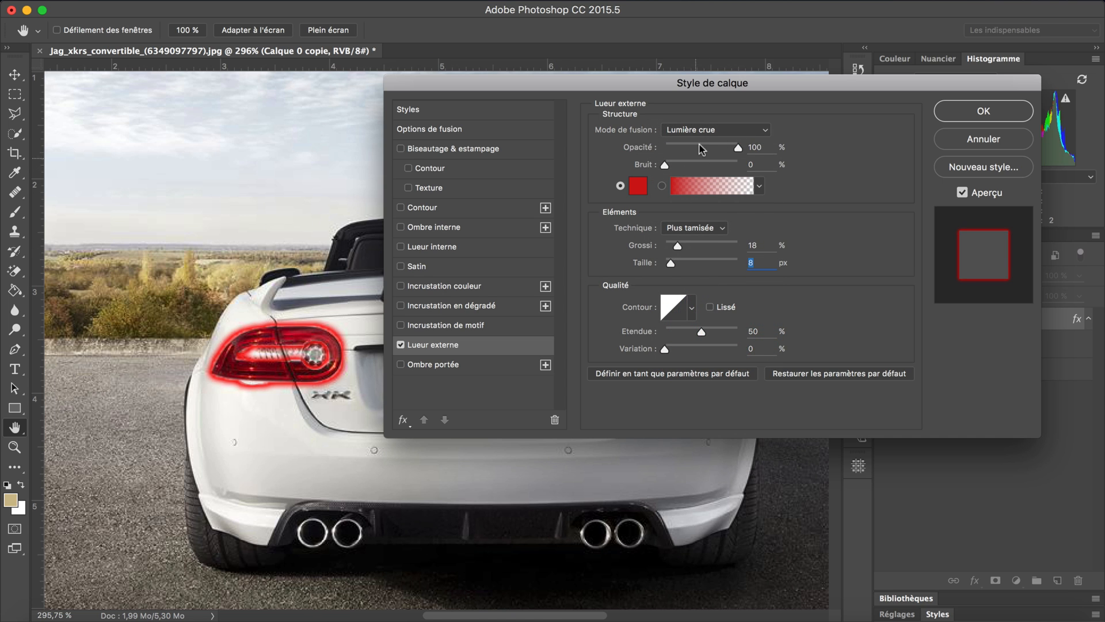
{"action": "left_click", "coordinate": [709, 130]}
{"action": "left_click", "coordinate": [701, 142]}
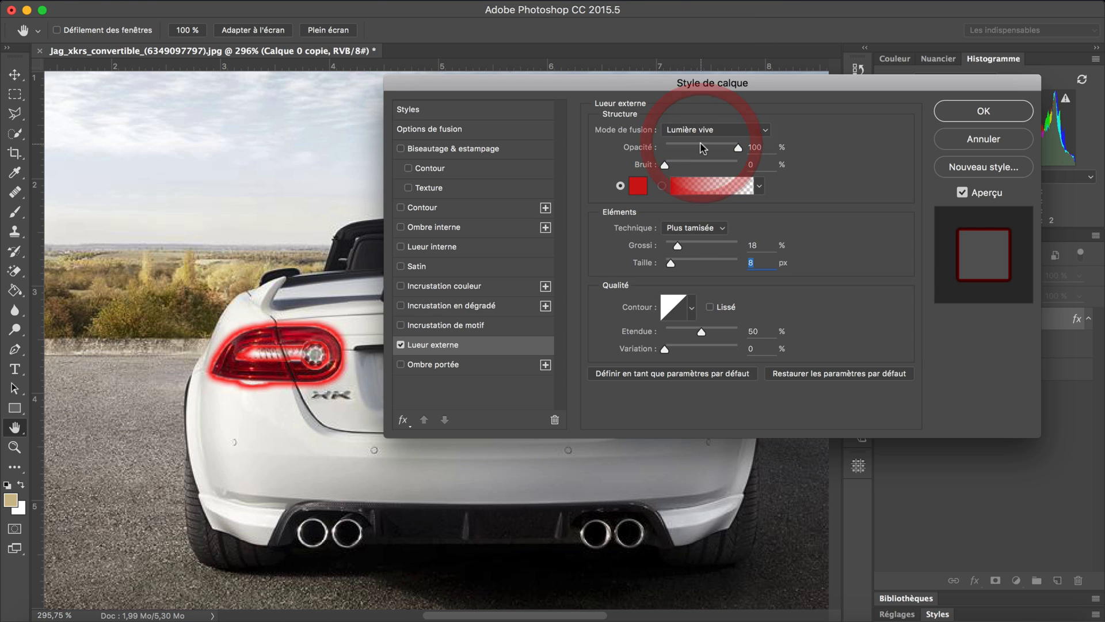
{"action": "left_click", "coordinate": [712, 132]}
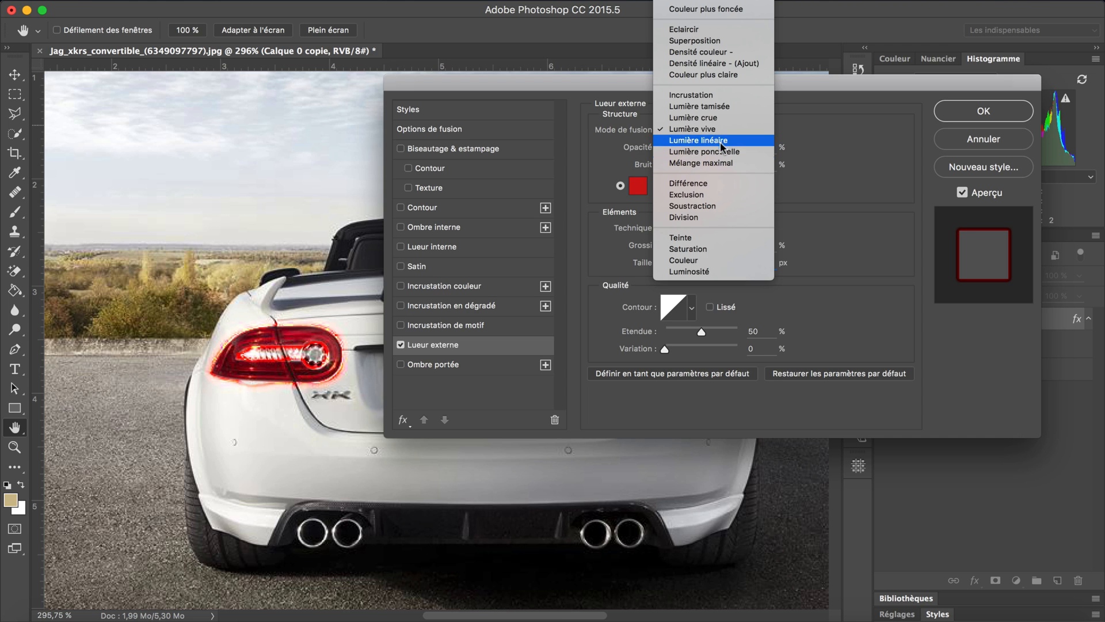
{"action": "left_click", "coordinate": [729, 117]}
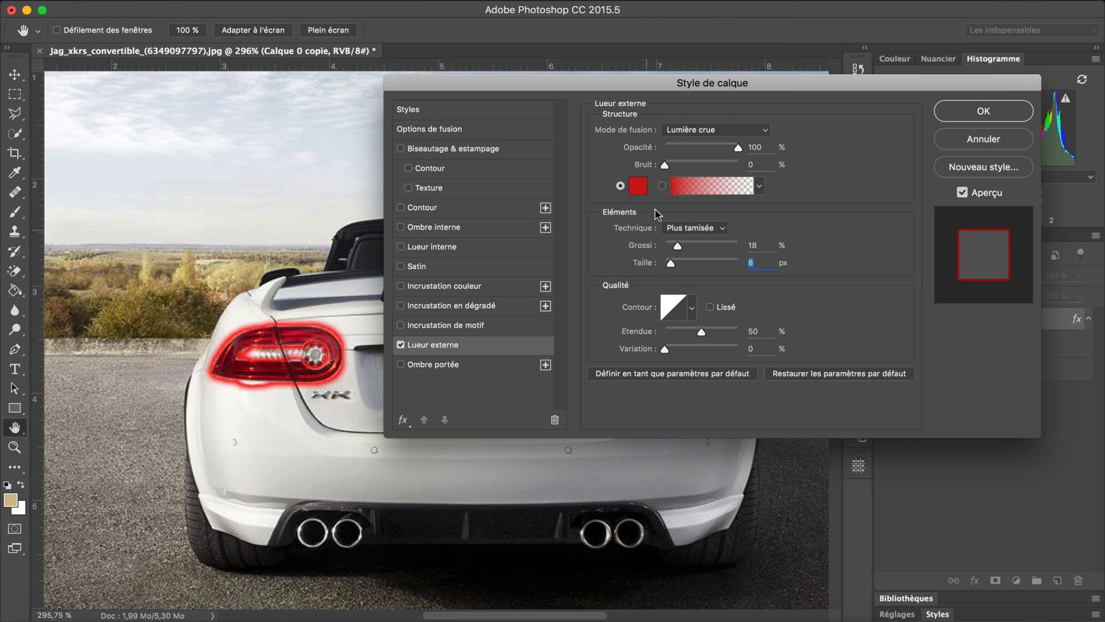
- Soften the outer glow to 48% opacity, with Grossi at 0% and Taille at 13 px
{"action": "left_click_drag", "start_coordinate": [737, 147], "coordinate": [702, 153]}
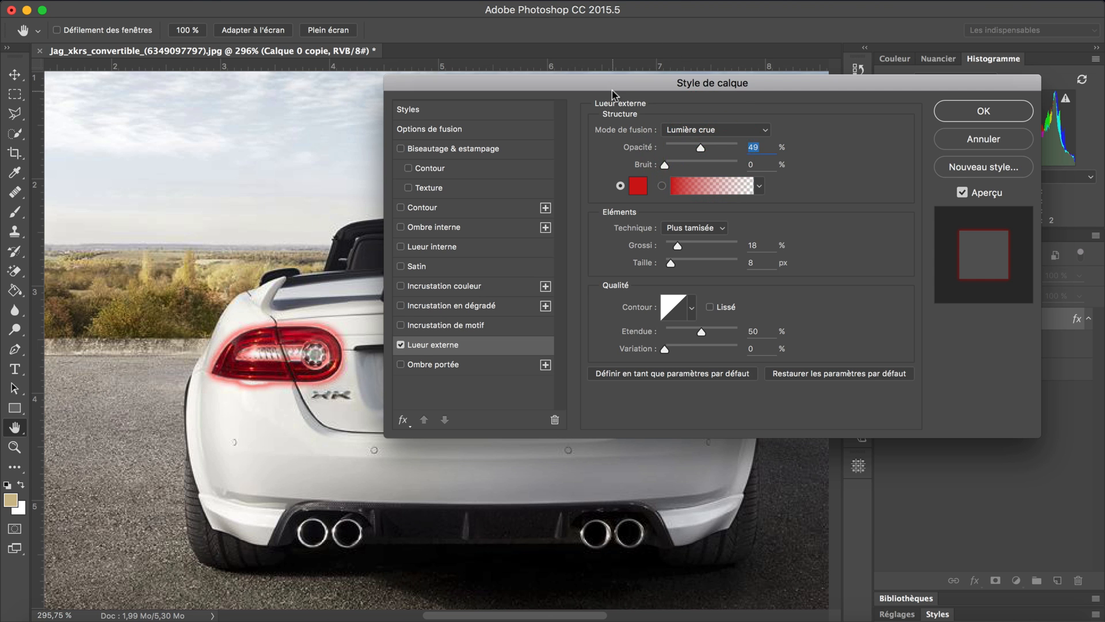
{"action": "left_click_drag", "start_coordinate": [620, 83], "coordinate": [639, 135]}
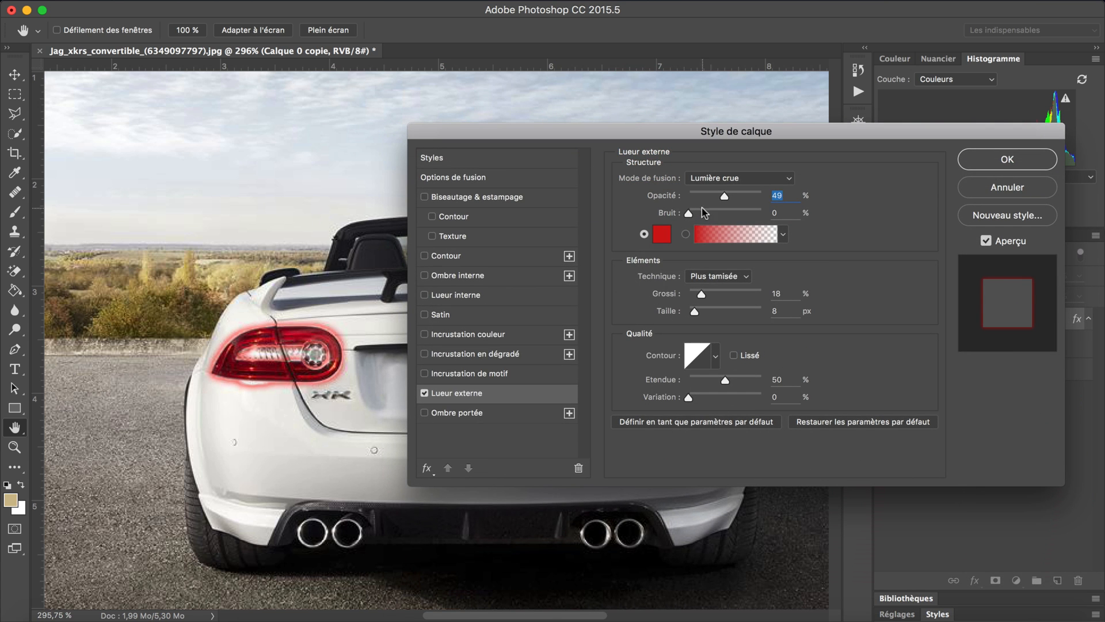
{"action": "left_click_drag", "start_coordinate": [724, 196], "coordinate": [724, 195]}
{"action": "mouse_move", "coordinate": [697, 312]}
{"action": "left_mouse_down"}
{"action": "mouse_move", "coordinate": [689, 295]}
{"action": "mouse_move", "coordinate": [698, 314]}
{"action": "left_mouse_up"}
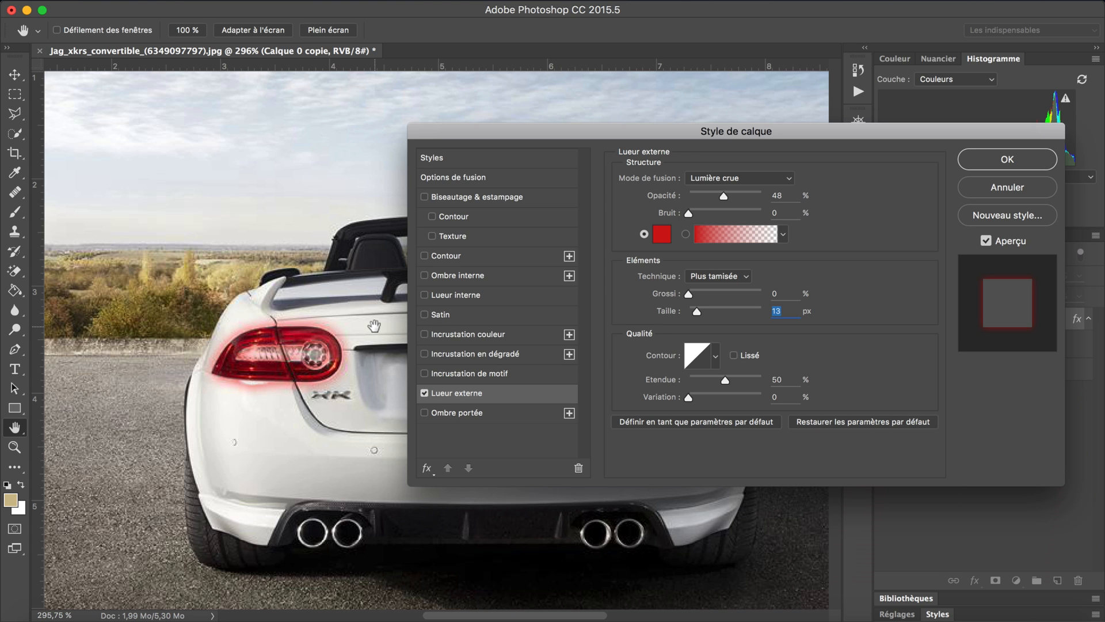
- Try the Incrustation and Lumière tamisée blend modes on the outer glow and return to Lumière crue
{"action": "left_click", "coordinate": [712, 178]}
{"action": "left_click", "coordinate": [724, 161]}
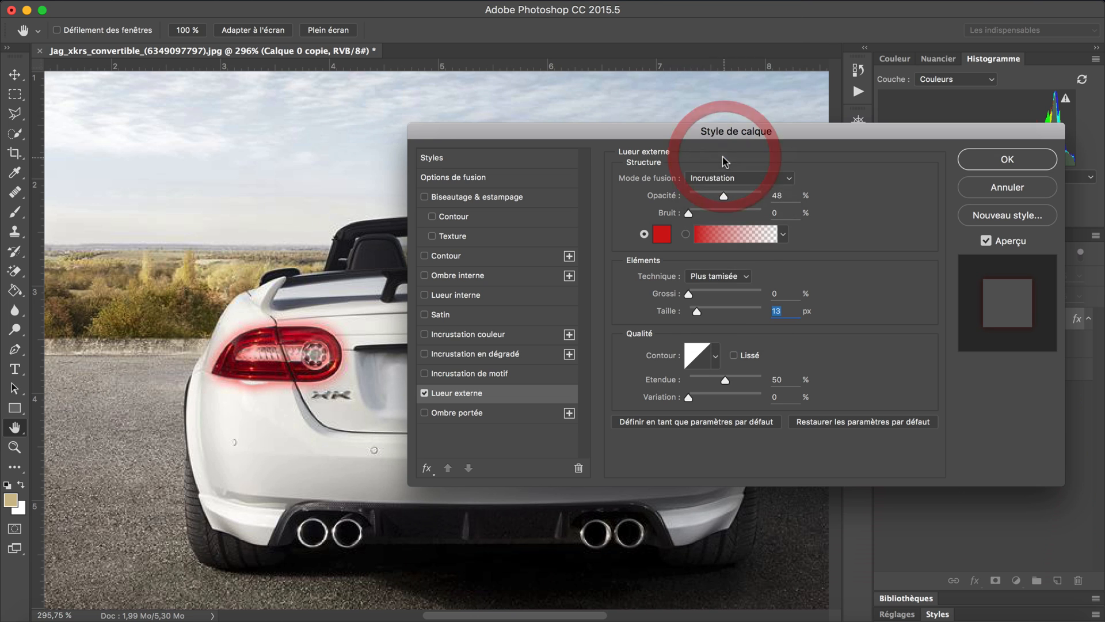
{"action": "left_click", "coordinate": [743, 179]}
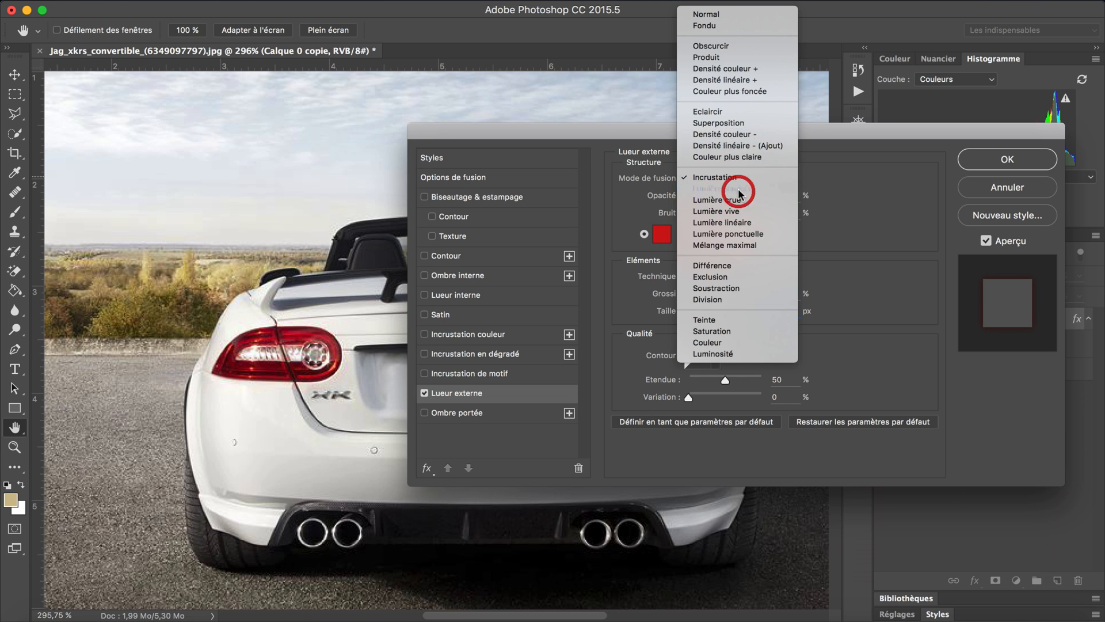
{"action": "left_click", "coordinate": [739, 190]}
{"action": "left_click", "coordinate": [741, 188]}
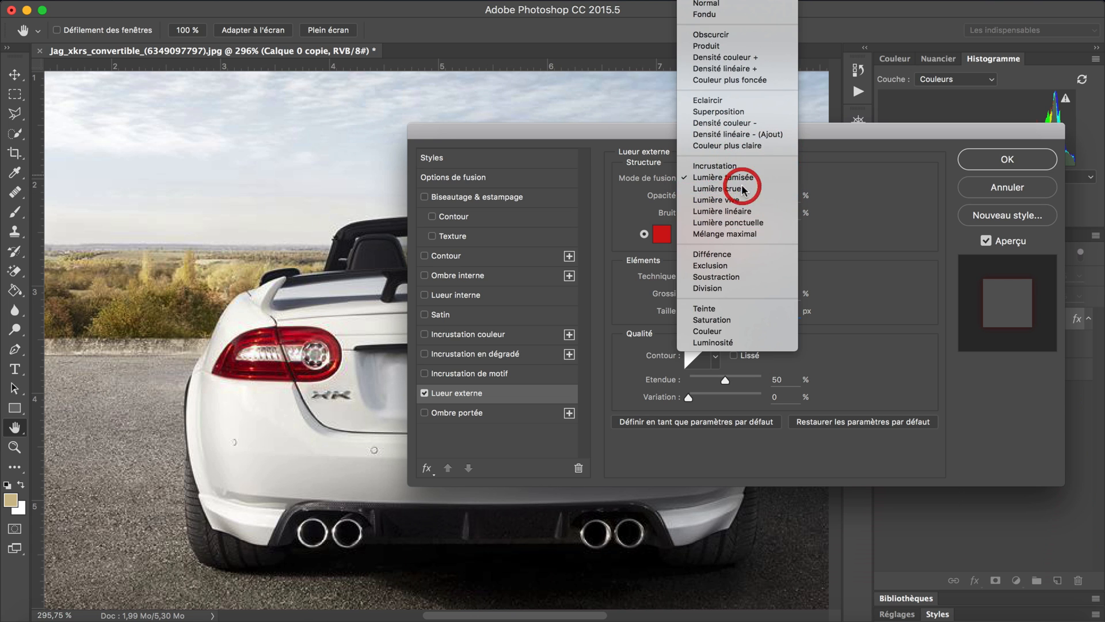
{"action": "left_click", "coordinate": [743, 188]}
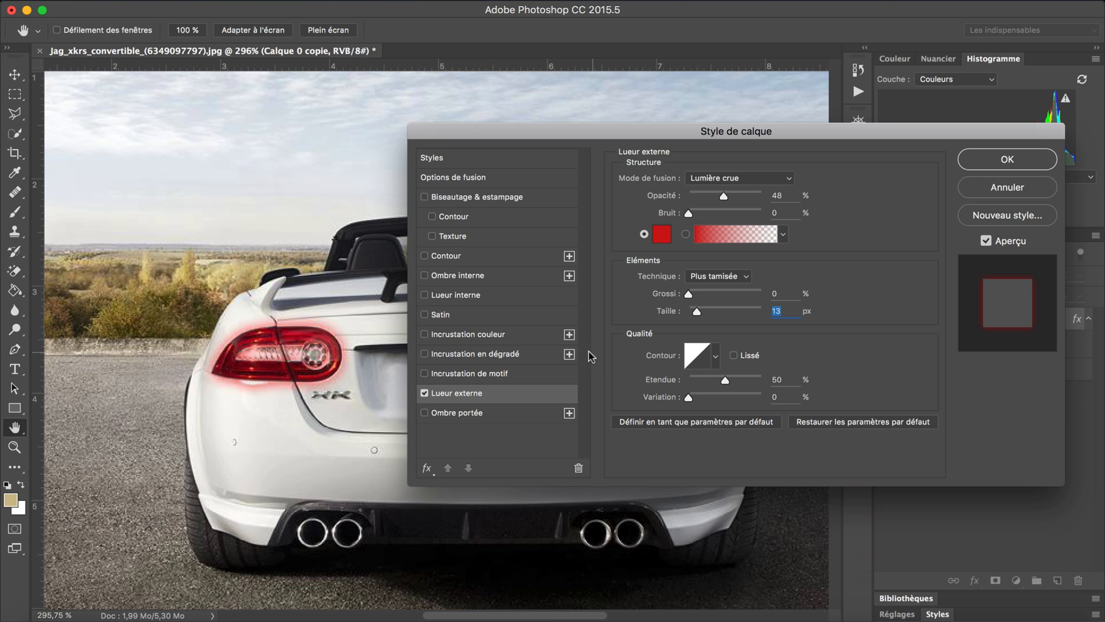
{"action": "left_click", "coordinate": [525, 339]}
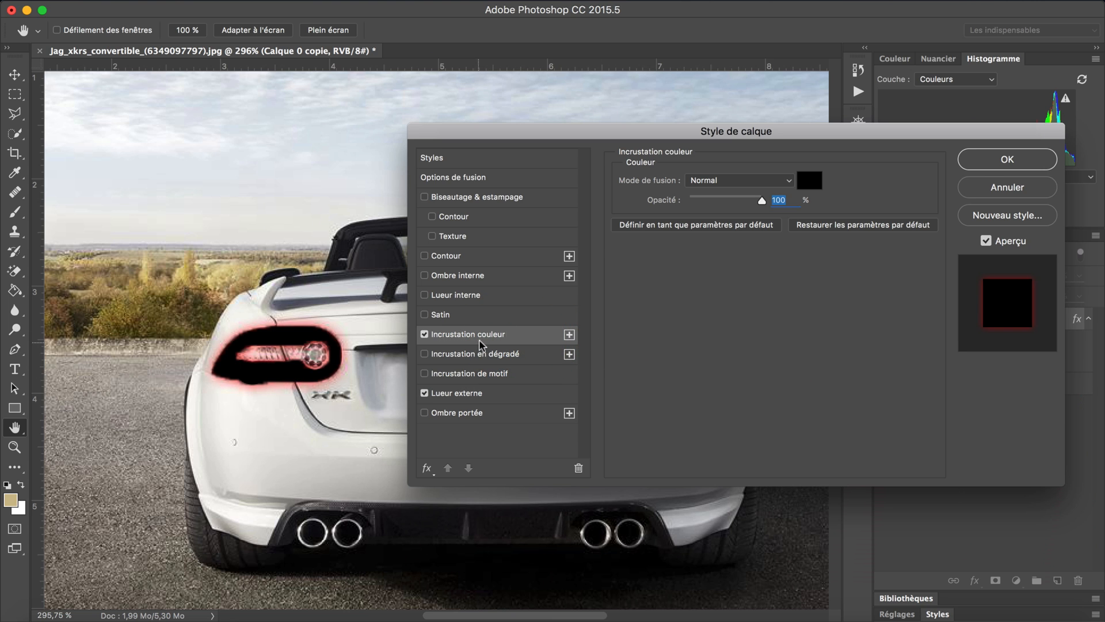
{"action": "left_click", "coordinate": [816, 180]}
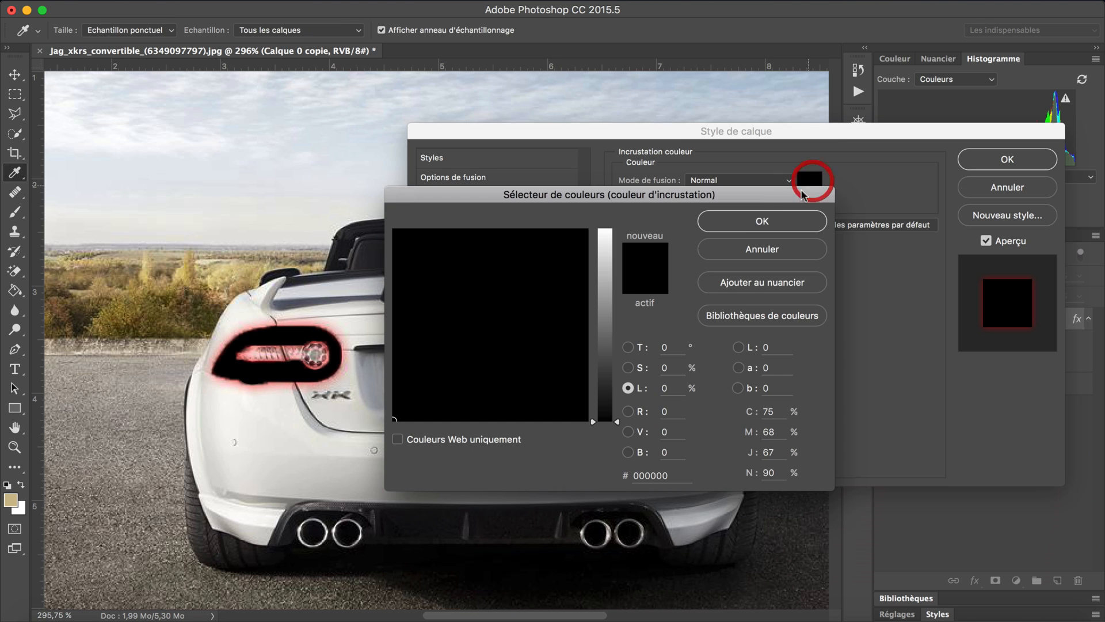
{"action": "left_click", "coordinate": [730, 247]}
{"action": "left_click", "coordinate": [426, 336]}
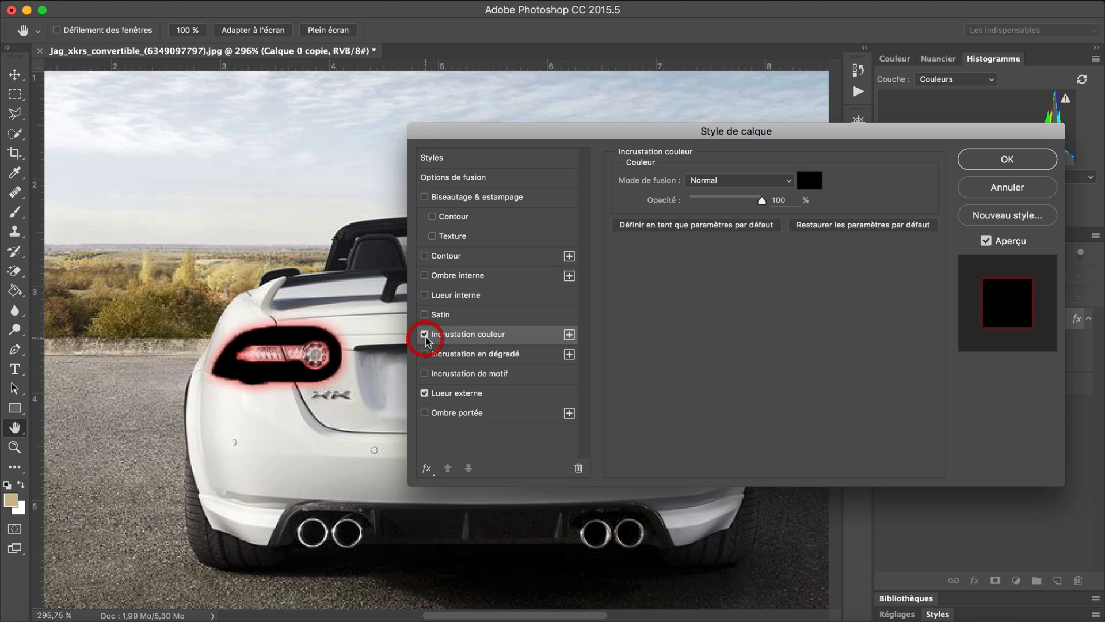
{"action": "left_click", "coordinate": [813, 187]}
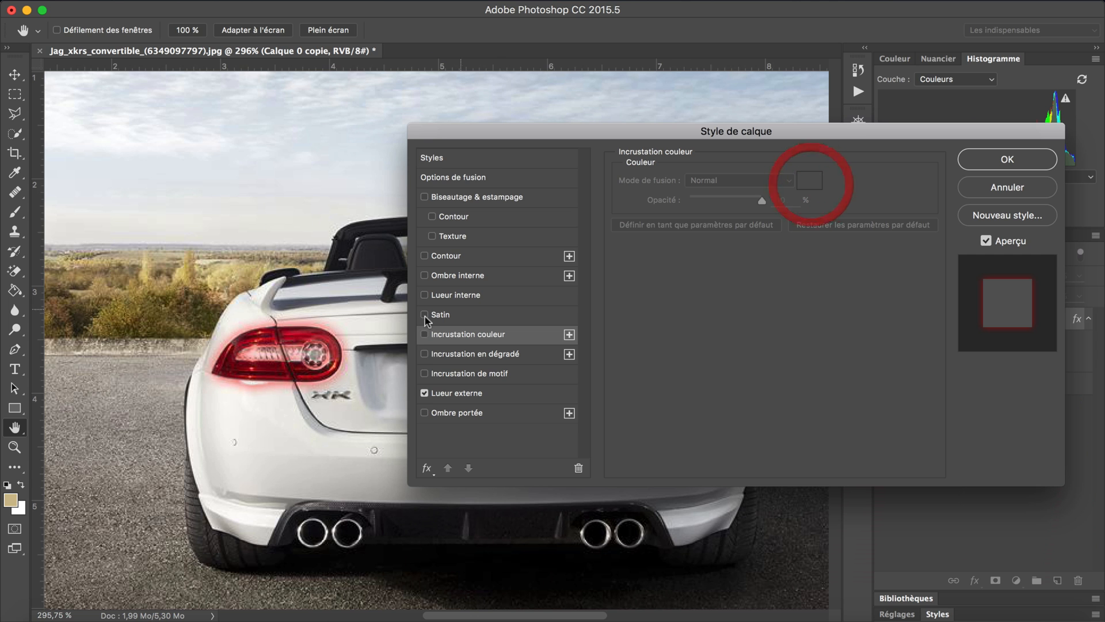
- Add a colour overlay (Incrustation couleur) to the tail-light layer and set its colour to pure red
{"action": "left_click", "coordinate": [425, 334]}
{"action": "left_click", "coordinate": [815, 182]}
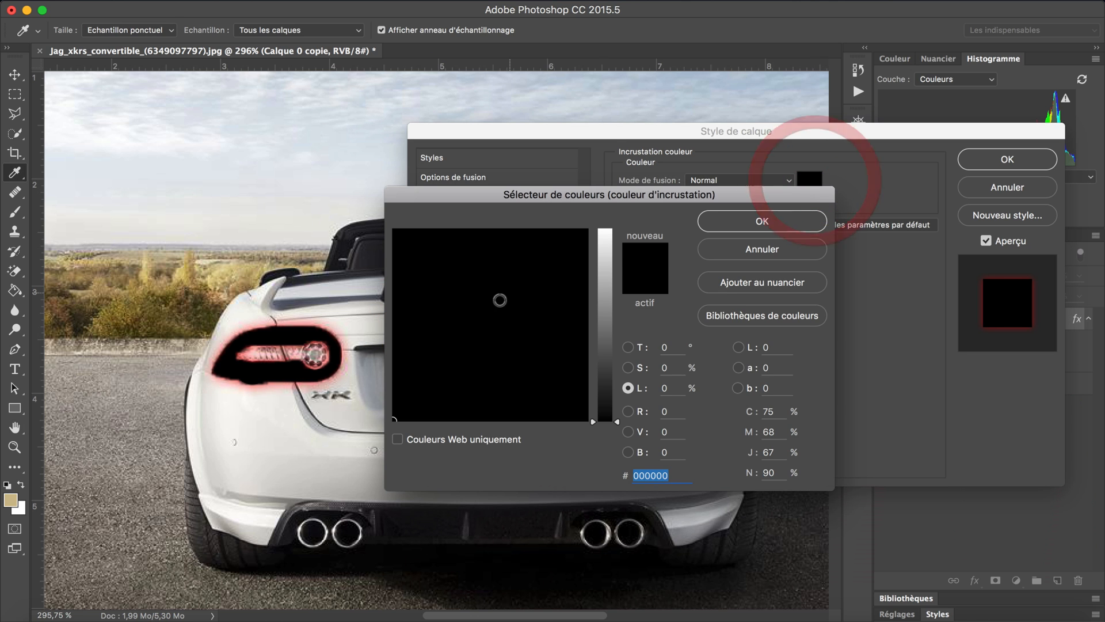
{"action": "left_click", "coordinate": [494, 302]}
{"action": "left_click_drag", "start_coordinate": [605, 352], "coordinate": [601, 199]}
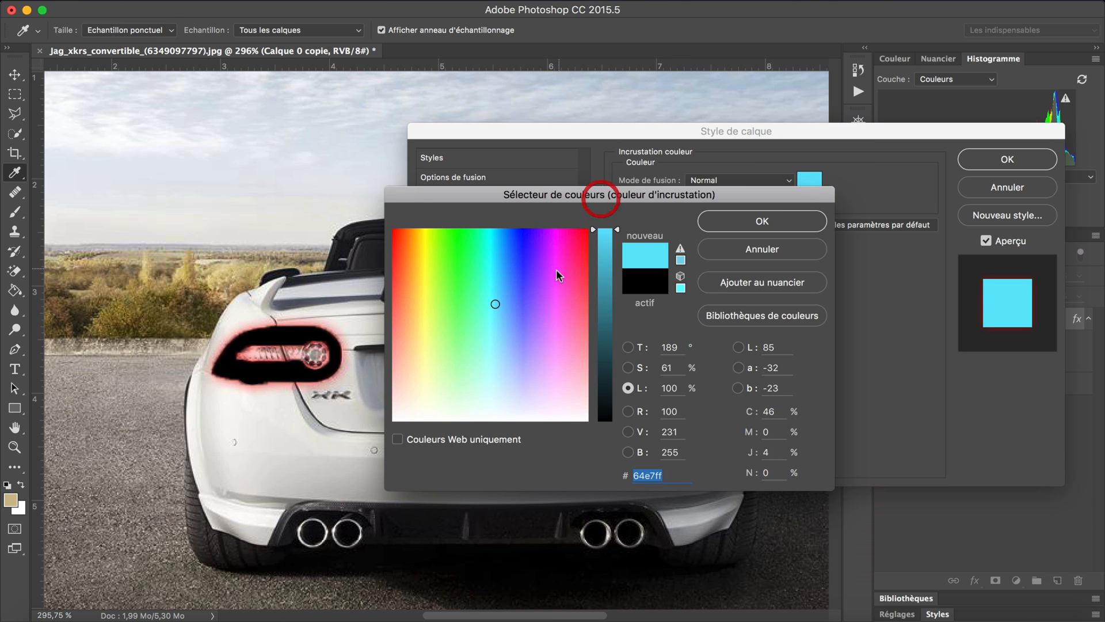
{"action": "left_click_drag", "start_coordinate": [559, 265], "coordinate": [628, 195]}
{"action": "left_click", "coordinate": [784, 221]}
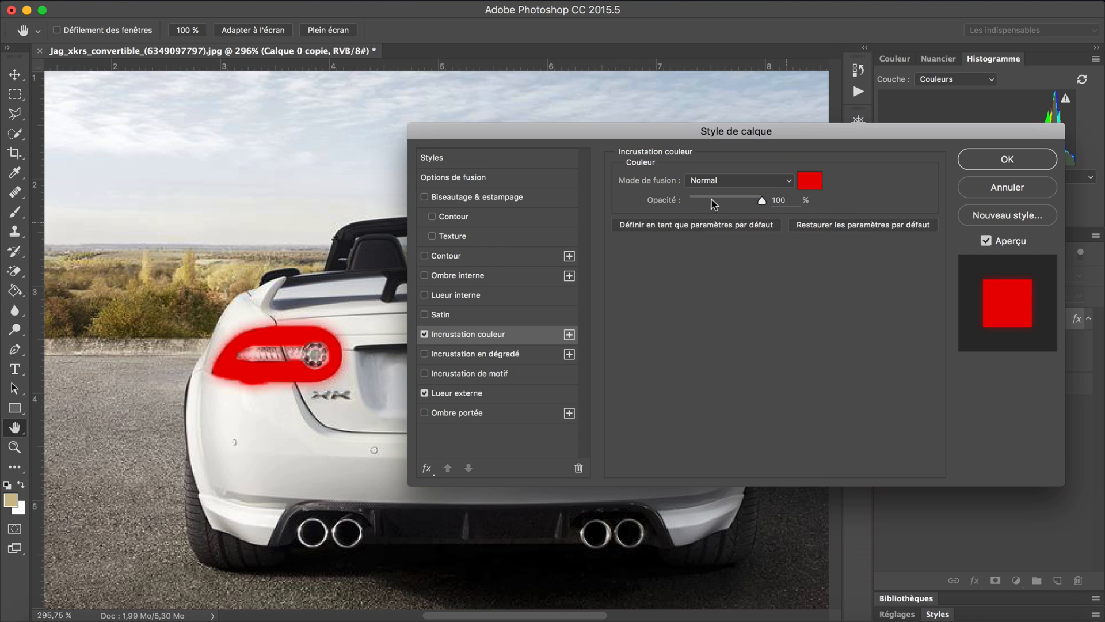
- Set the colour overlay's blend mode to Lumière crue and its opacity to 34%
{"action": "left_click", "coordinate": [723, 182]}
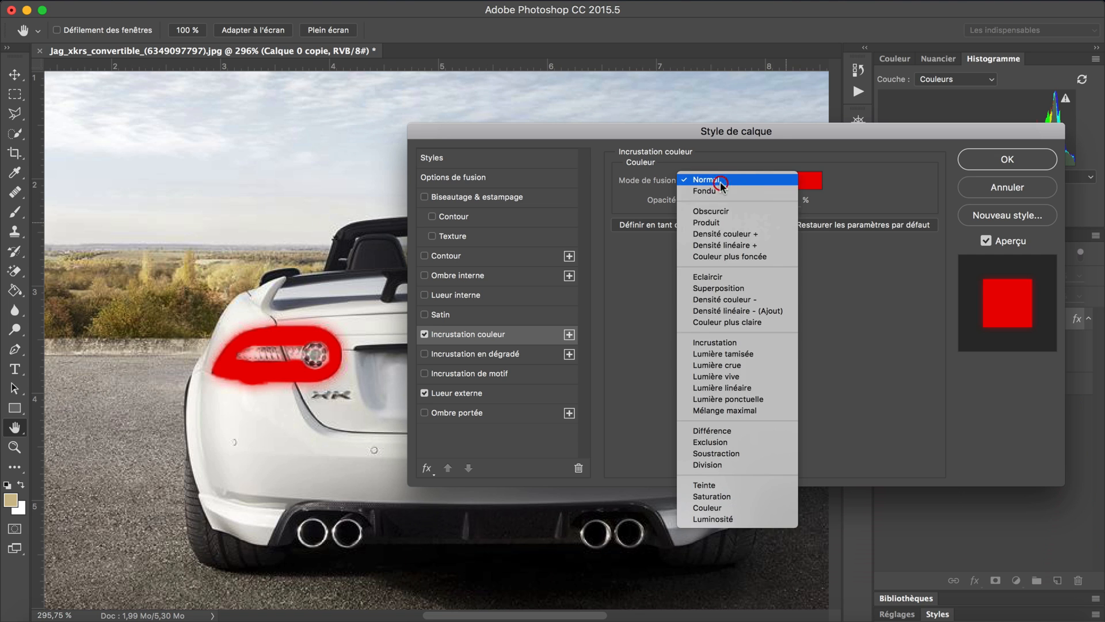
{"action": "left_click", "coordinate": [715, 367]}
{"action": "left_click_drag", "start_coordinate": [726, 198], "coordinate": [714, 204]}
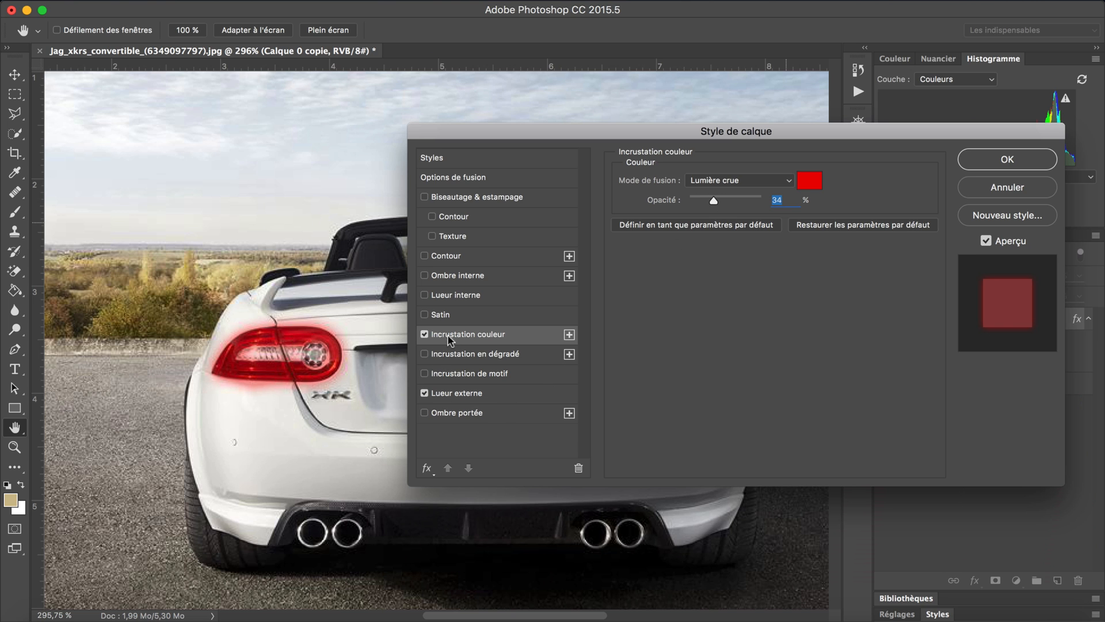
- Review the outer glow (Lueur externe) settings and apply the layer style to the tail-light layer
{"action": "left_click", "coordinate": [494, 401]}
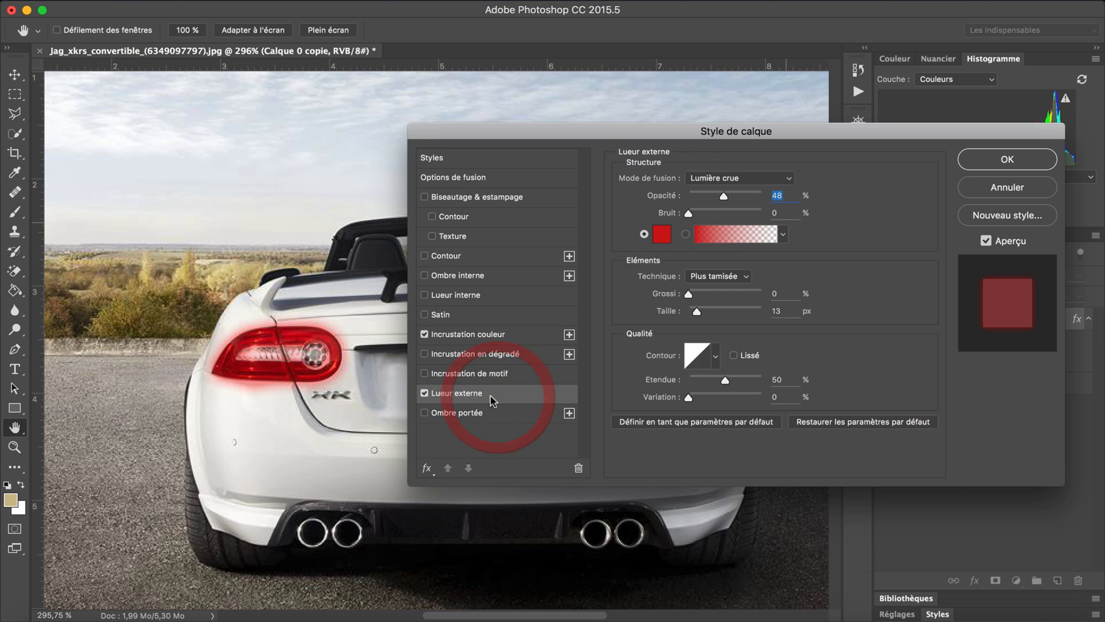
{"action": "left_click", "coordinate": [1026, 159]}
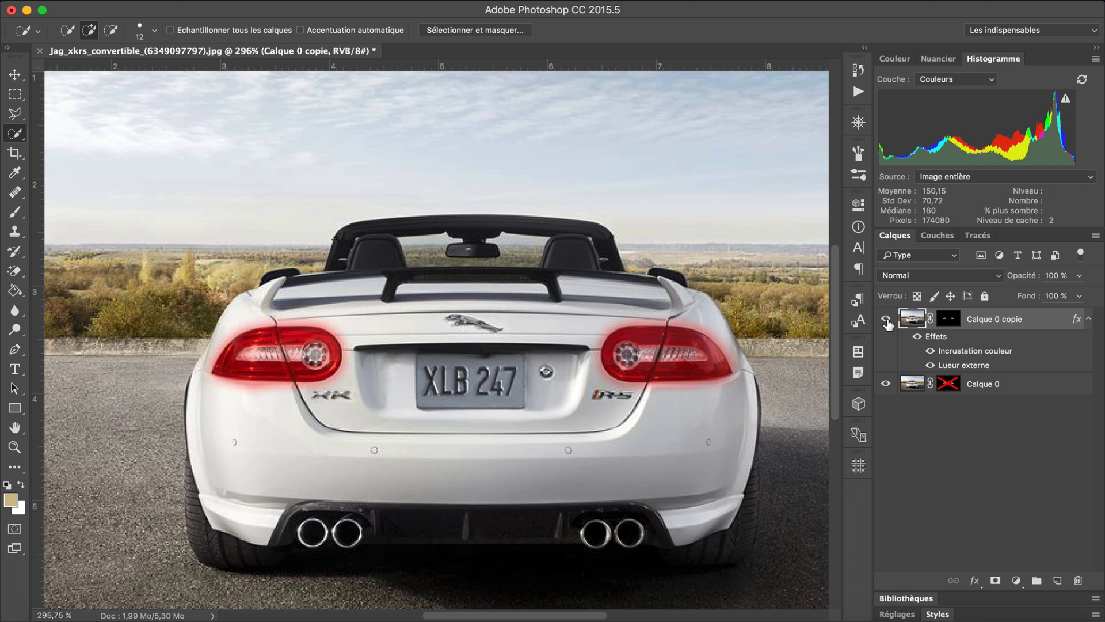
- Toggle the visibility of Calque 0 copie repeatedly to compare the tail lights with and without the lighting effect
{"action": "left_click", "coordinate": [886, 320]}
{"action": "left_click", "coordinate": [886, 320]}
{"action": "left_click", "coordinate": [885, 320]}
{"action": "left_click", "coordinate": [885, 320]}
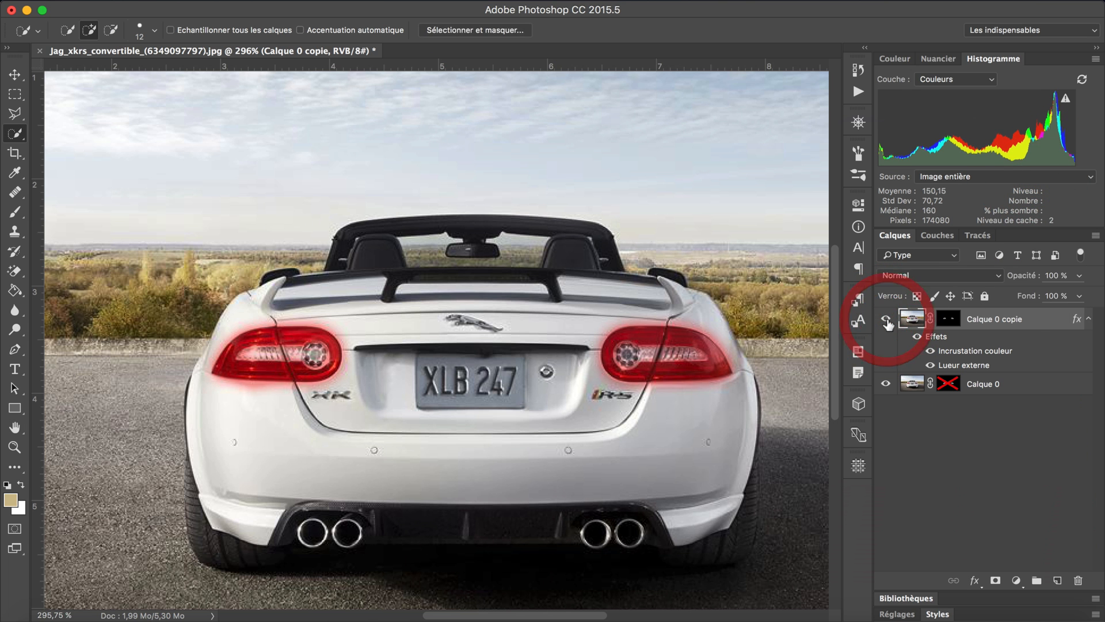
{"action": "left_click", "coordinate": [886, 320]}
{"action": "left_click", "coordinate": [886, 320]}
{"action": "left_click", "coordinate": [886, 320]}
{"action": "left_click", "coordinate": [885, 320]}
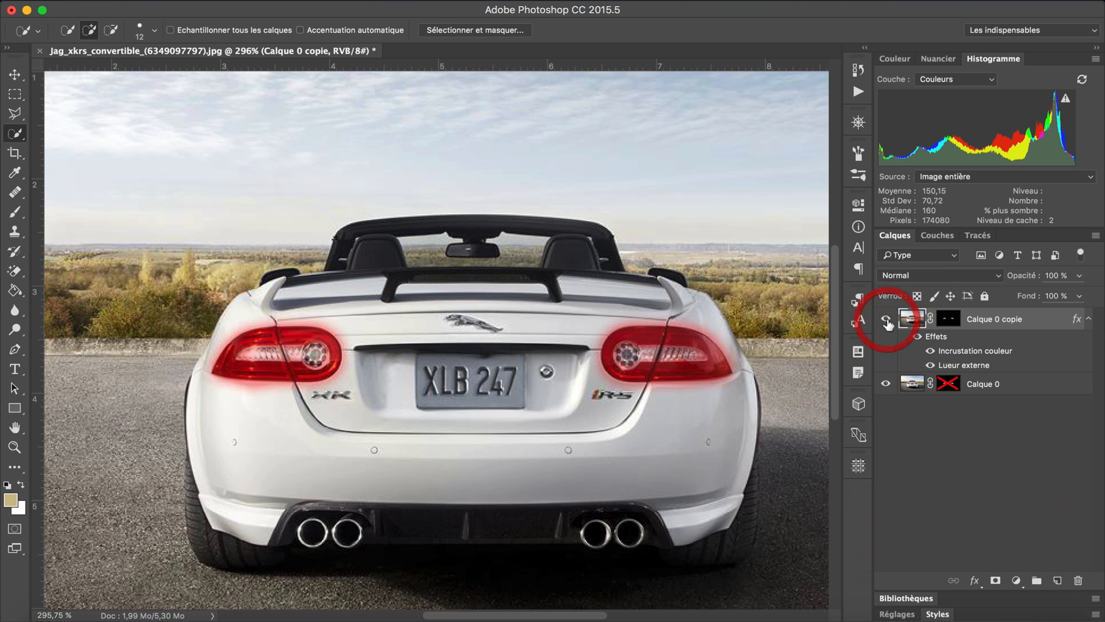
{"action": "left_click", "coordinate": [886, 320]}
{"action": "left_click", "coordinate": [886, 320]}
- Target the layer mask of Calque 0 copie and set up the Brush tool with a 25 px size and 97% hardness
{"action": "left_click", "coordinate": [950, 319]}
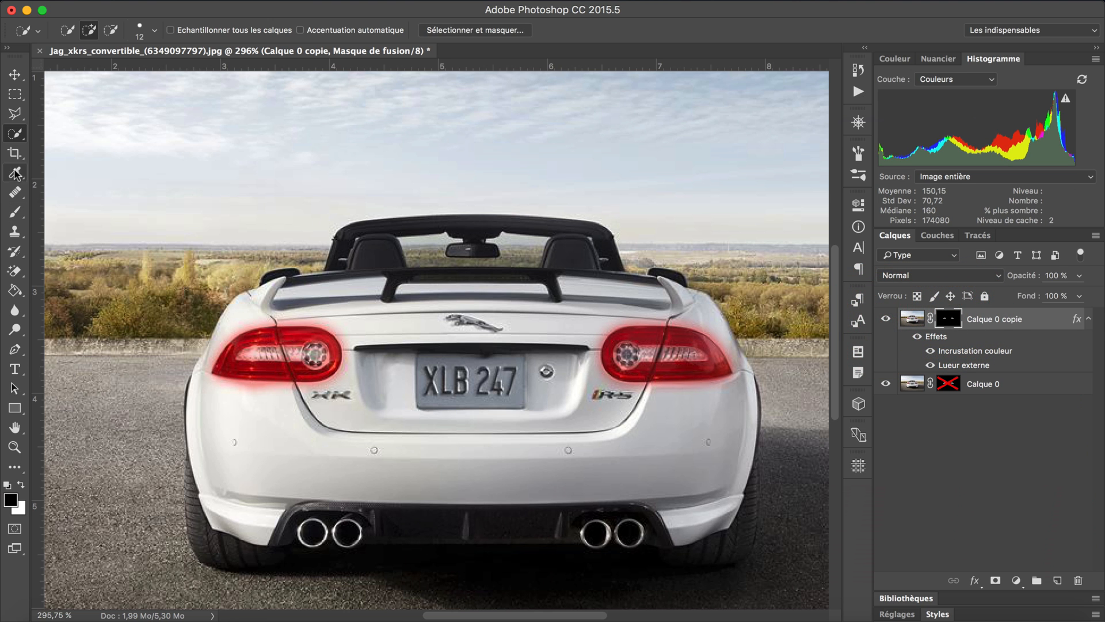
{"action": "left_click", "coordinate": [15, 211]}
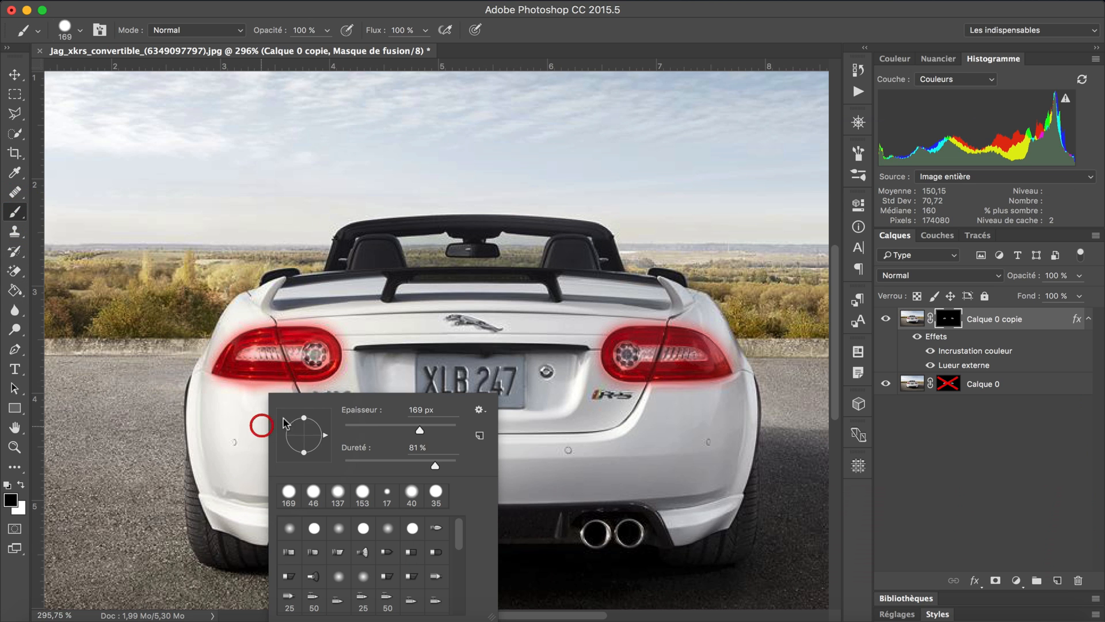
{"action": "left_click", "coordinate": [358, 429]}
{"action": "left_click", "coordinate": [451, 464]}
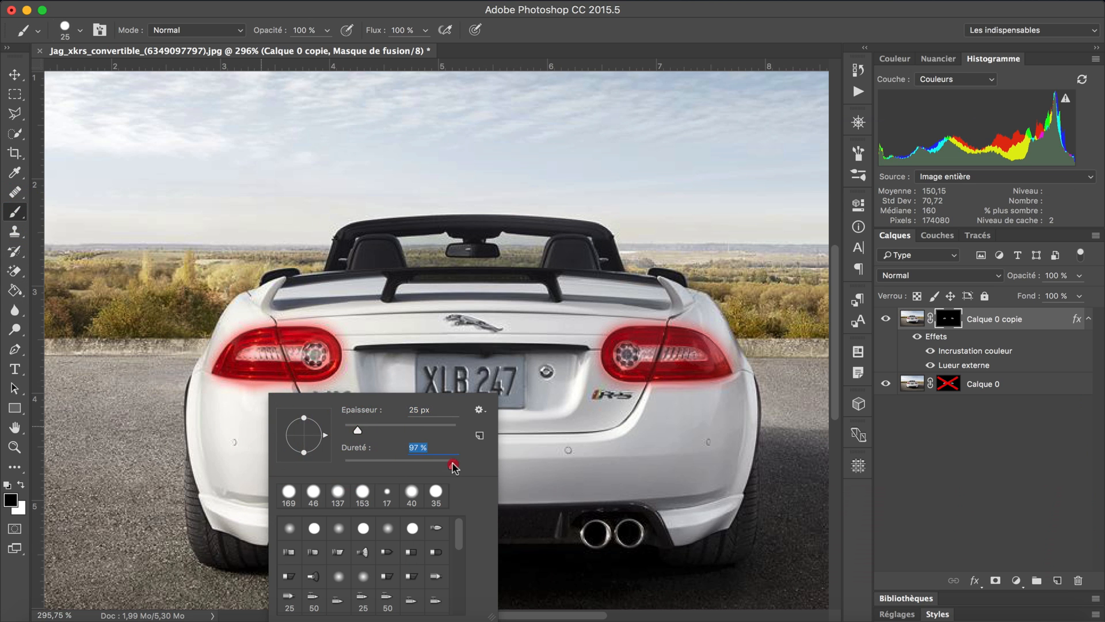
{"action": "mouse_move", "coordinate": [243, 399]}
{"action": "left_mouse_down"}
{"action": "mouse_move", "coordinate": [260, 397]}
{"action": "mouse_move", "coordinate": [232, 396]}
{"action": "mouse_move", "coordinate": [265, 396]}
{"action": "mouse_move", "coordinate": [247, 398]}
{"action": "left_mouse_up"}
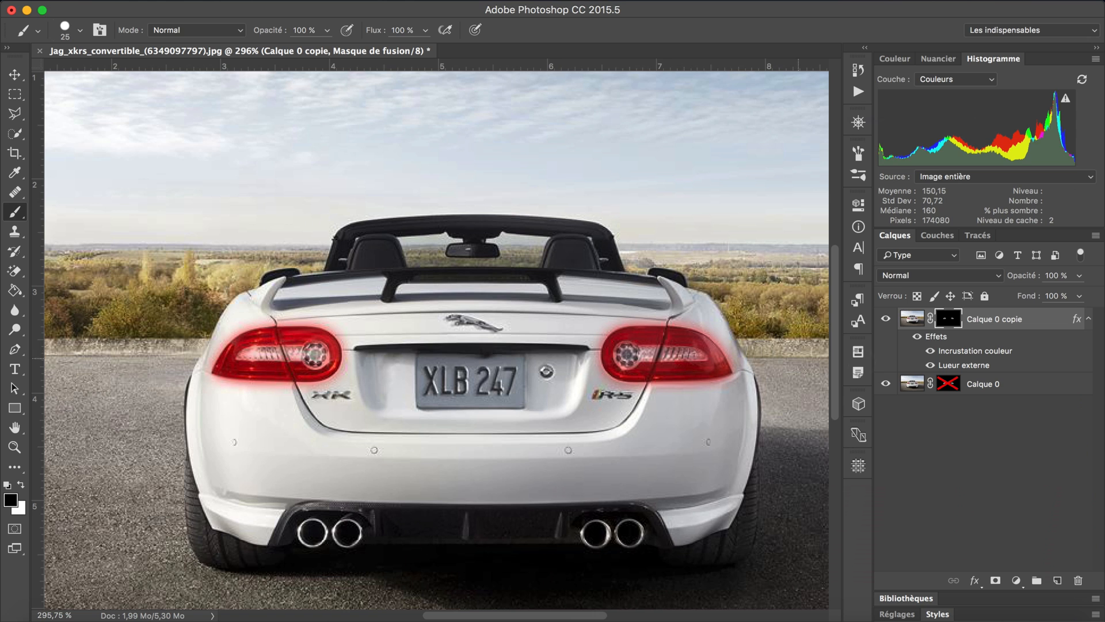